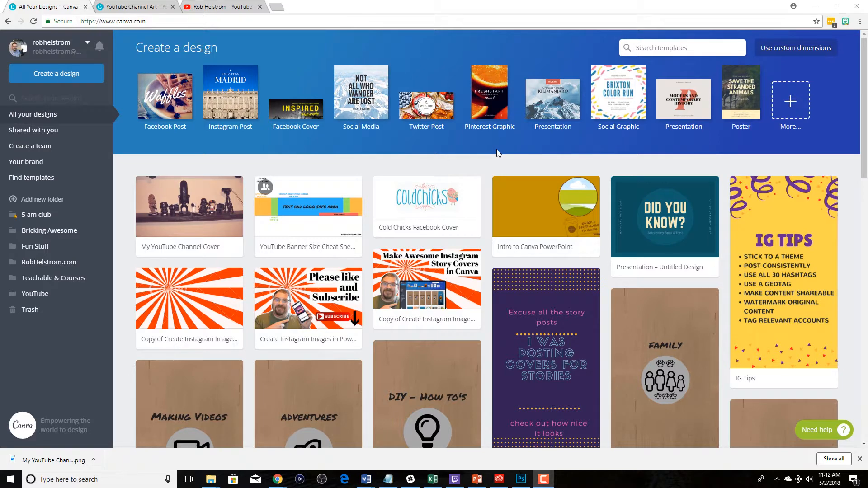
- Start a new YouTube Channel Art design from the social media and email header design types
left_click(799, 104)
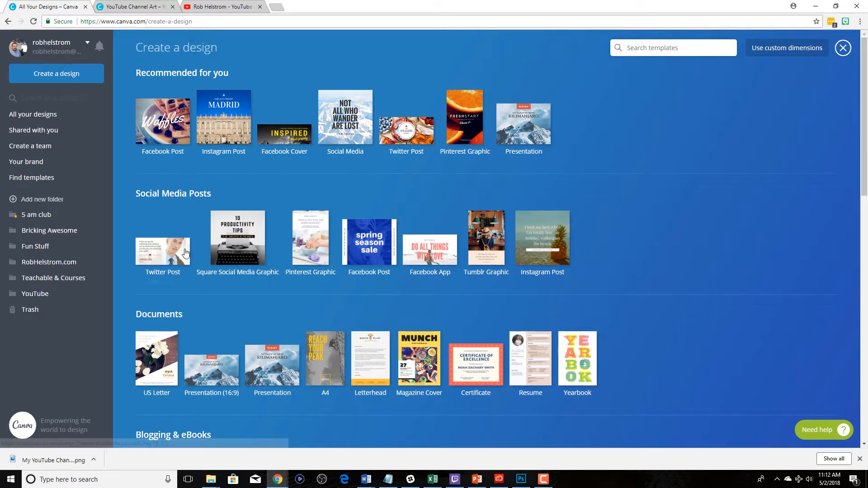
scroll(470, 264, "down", 4)
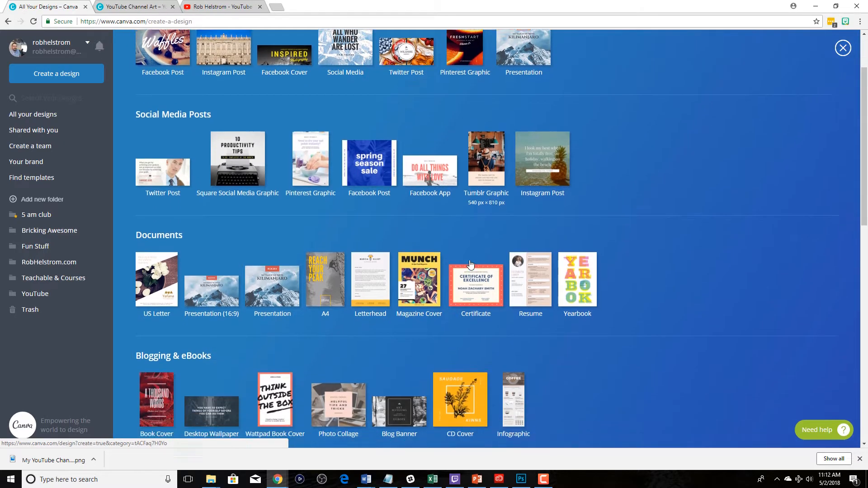
scroll(471, 265, "down", 1)
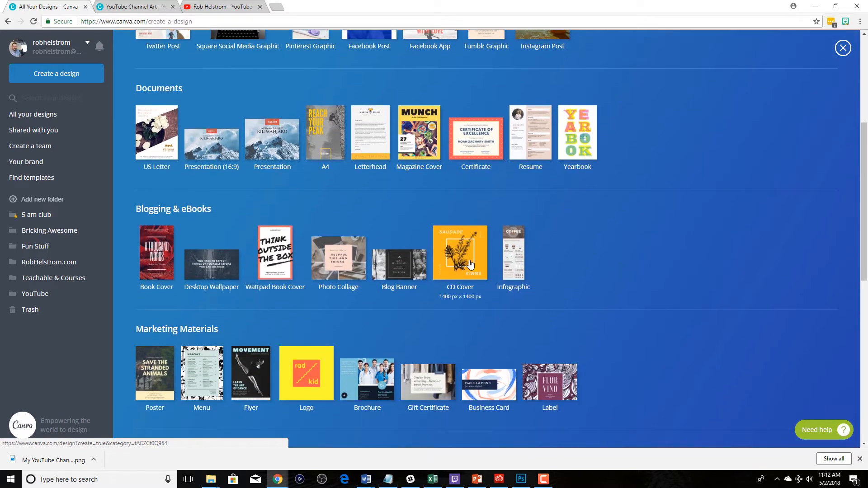
scroll(470, 264, "down", 2)
scroll(470, 264, "down", 2)
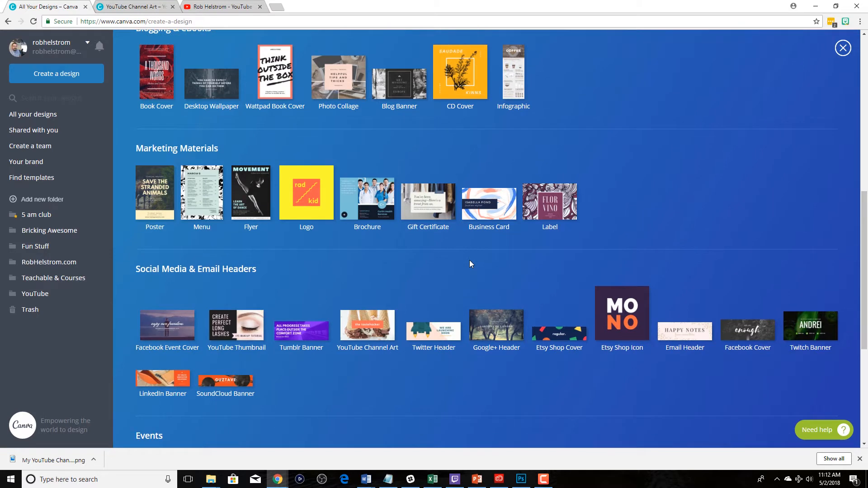
scroll(469, 264, "down", 2)
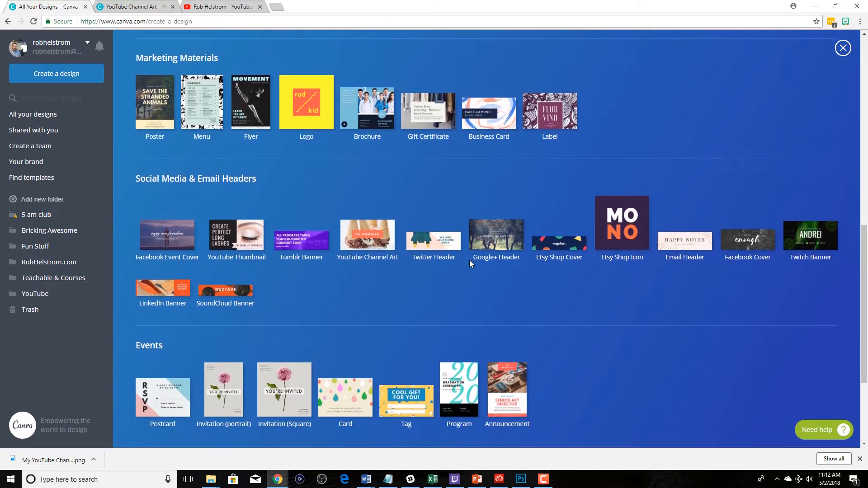
left_click(374, 246)
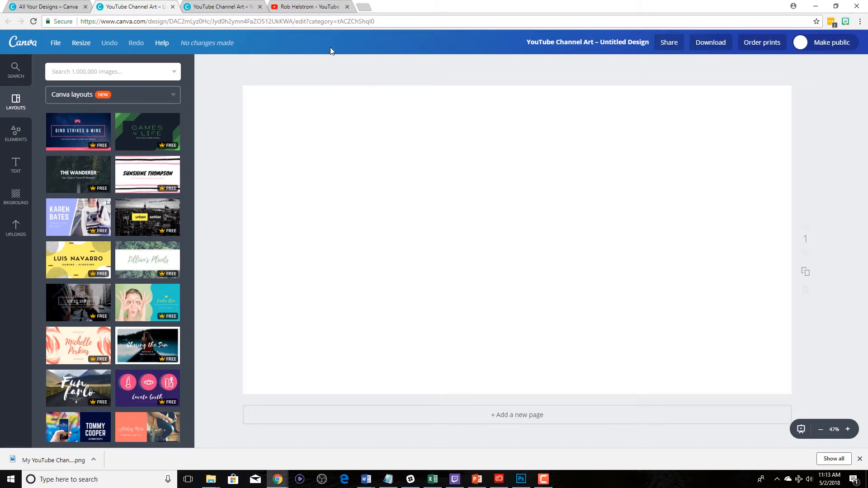
- Check the YouTube banner size cheat sheet, and apply the "the tastehacker" ice cream layout to the blank channel art
left_click(215, 8)
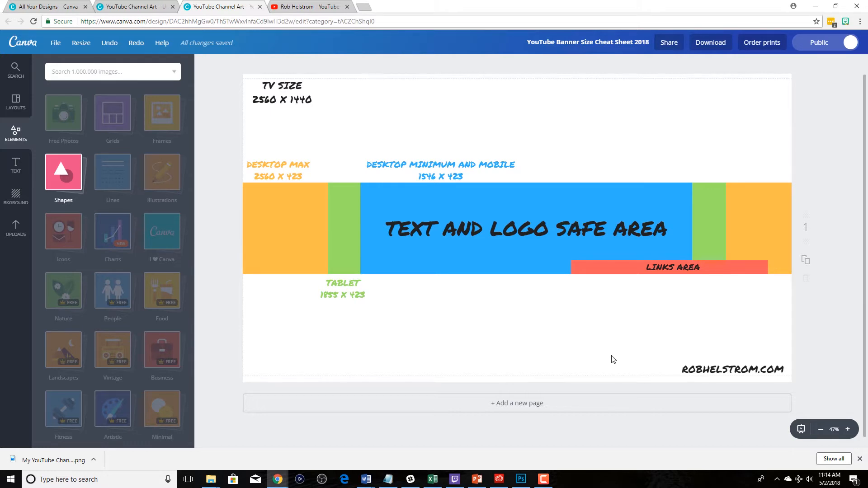
left_click(145, 6)
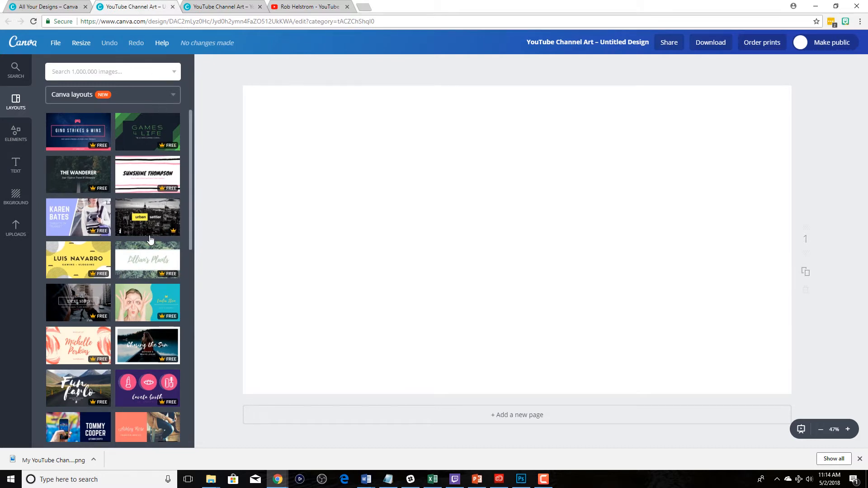
scroll(150, 239, "down", 5)
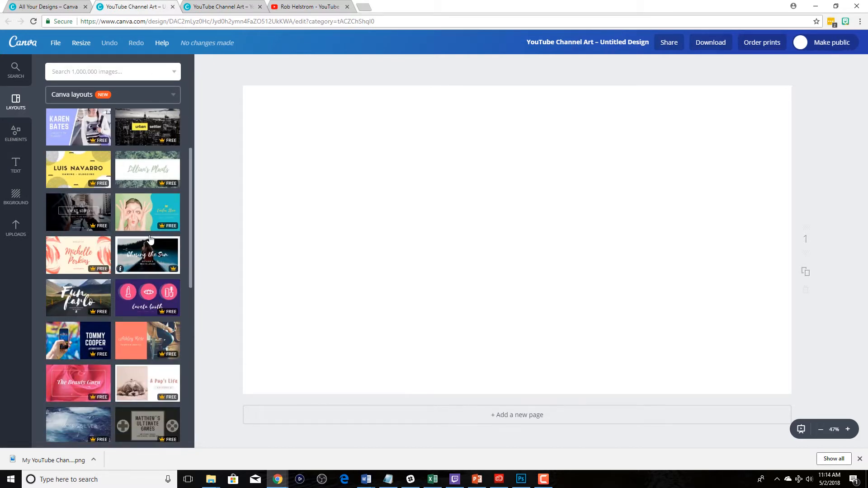
scroll(150, 240, "down", 1)
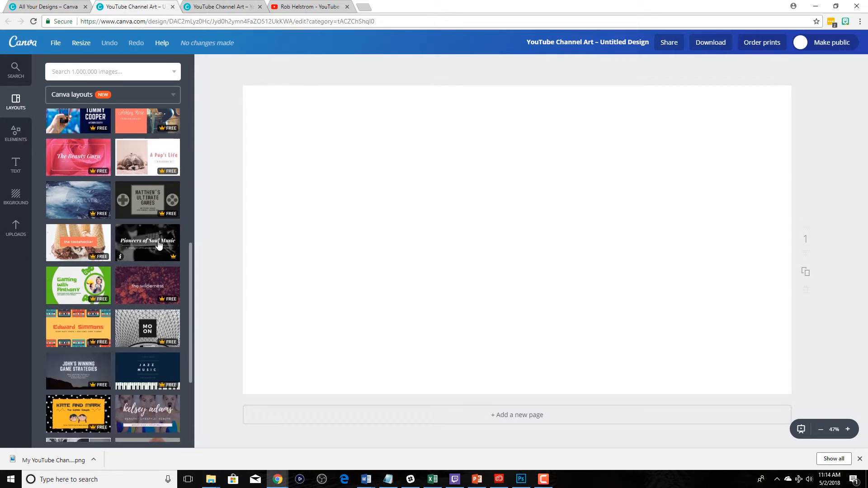
left_click(82, 245)
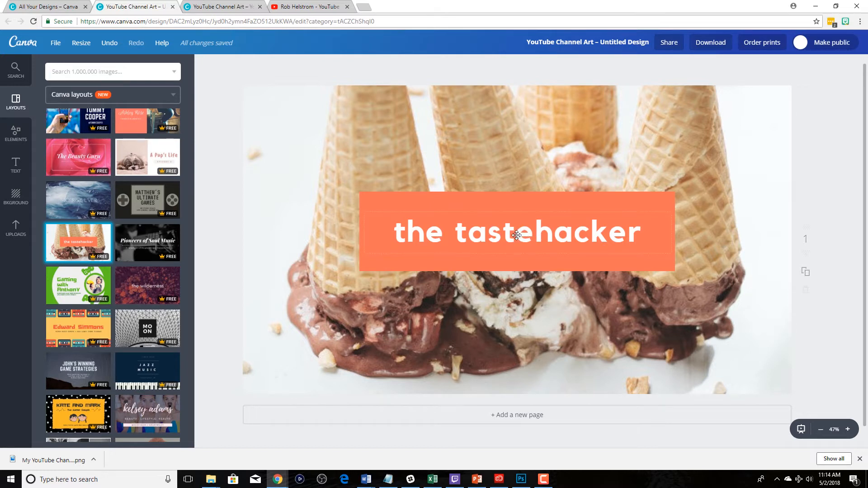
- Replace the banner's "the tastehacker" text with the channel owner's full name and set its font to Adumu Regular
left_click(14, 134)
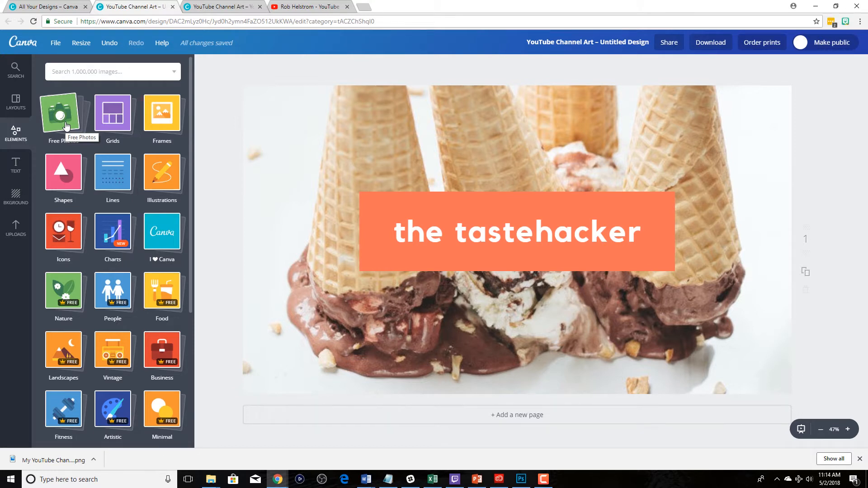
left_click(641, 230)
left_click_drag(650, 231, 379, 228)
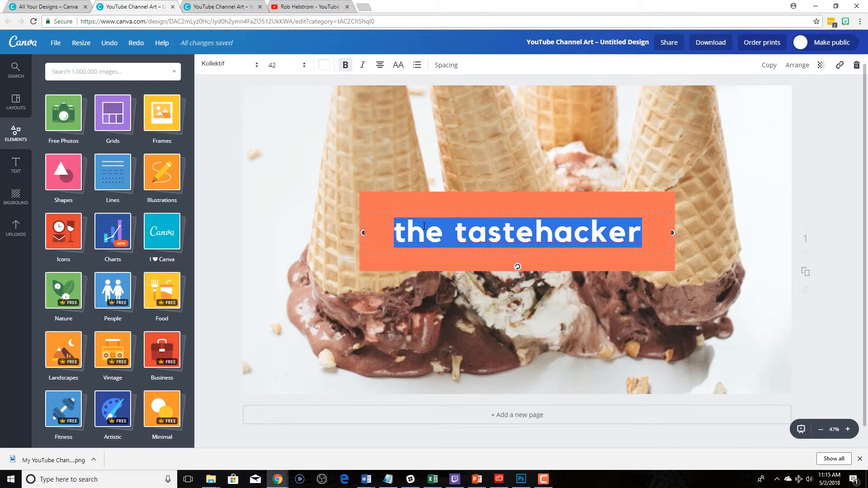
type("Rob")
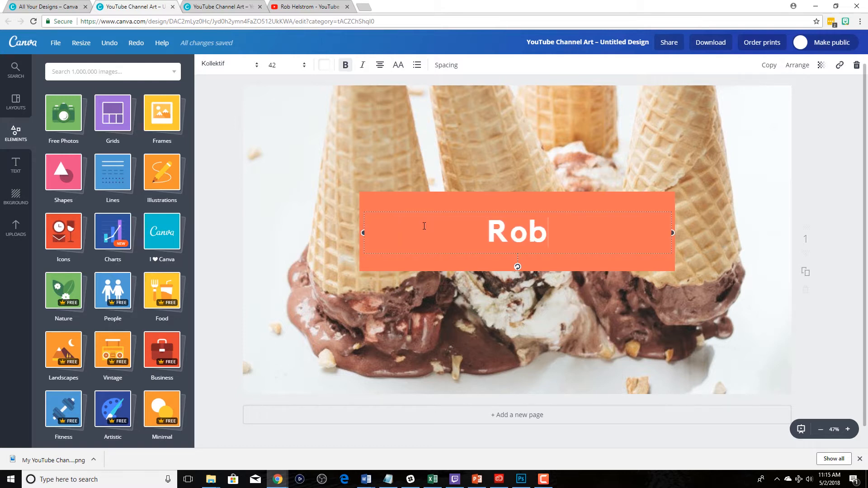
type(" Hew")
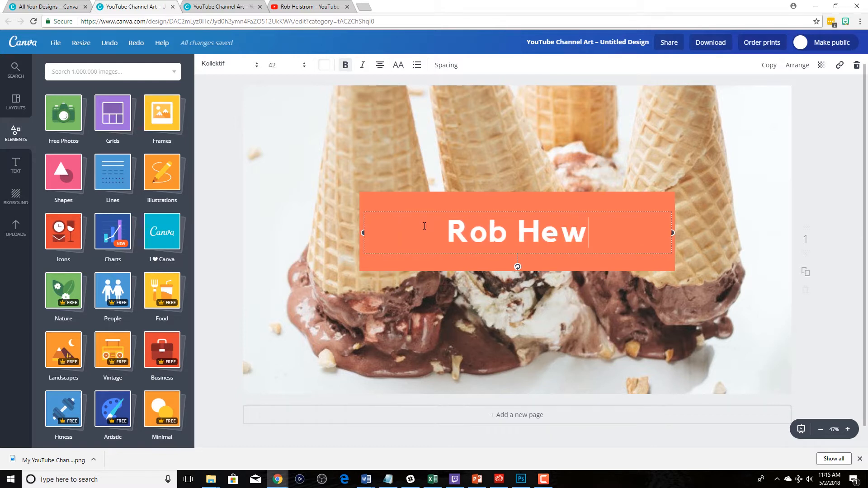
key("BackSpace")
type("lstrom")
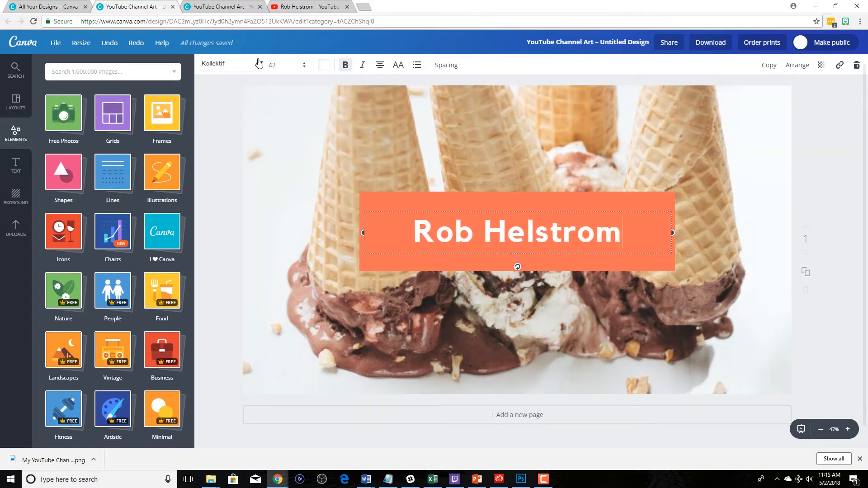
left_click(260, 66)
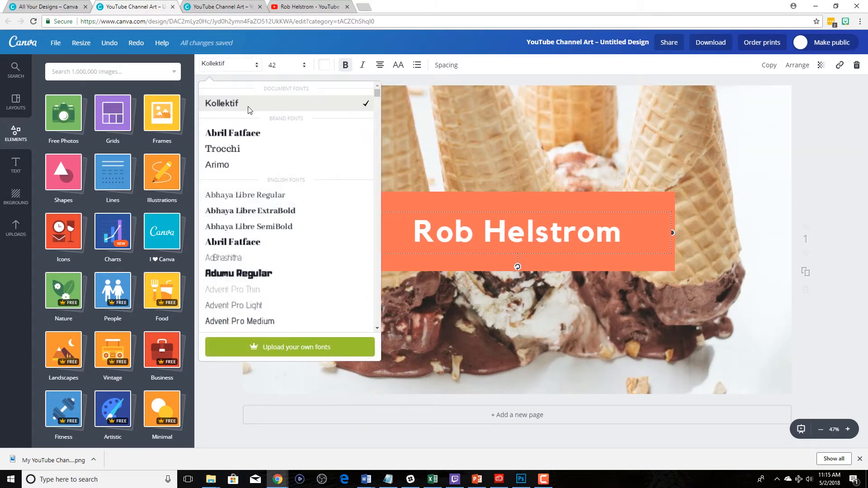
left_click(261, 276)
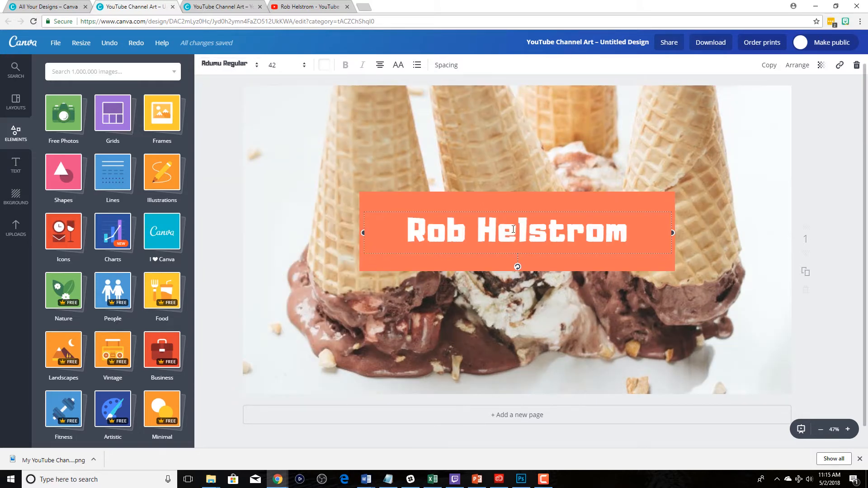
- Recolor the orange rectangle behind the name with the blue brand color
left_click(507, 200)
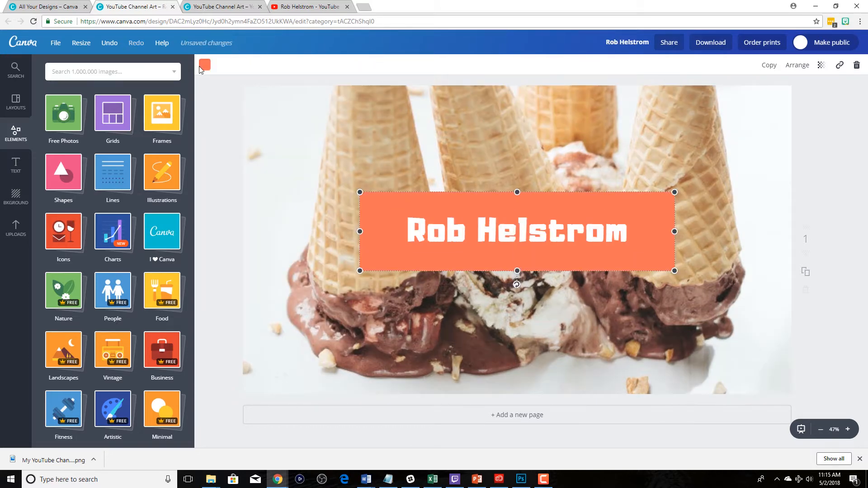
left_click(204, 66)
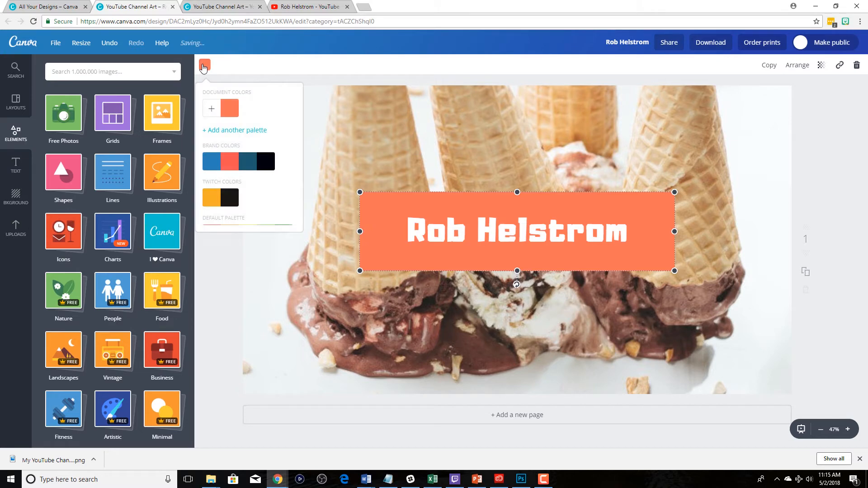
left_click(213, 162)
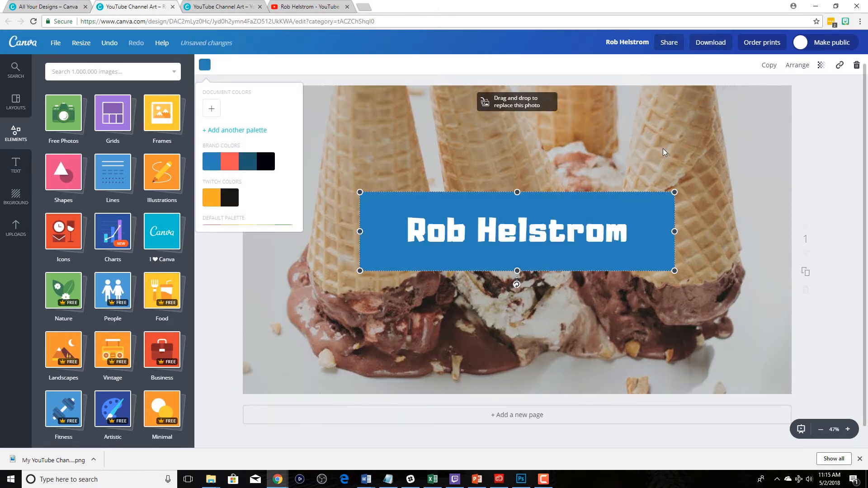
left_click(662, 152)
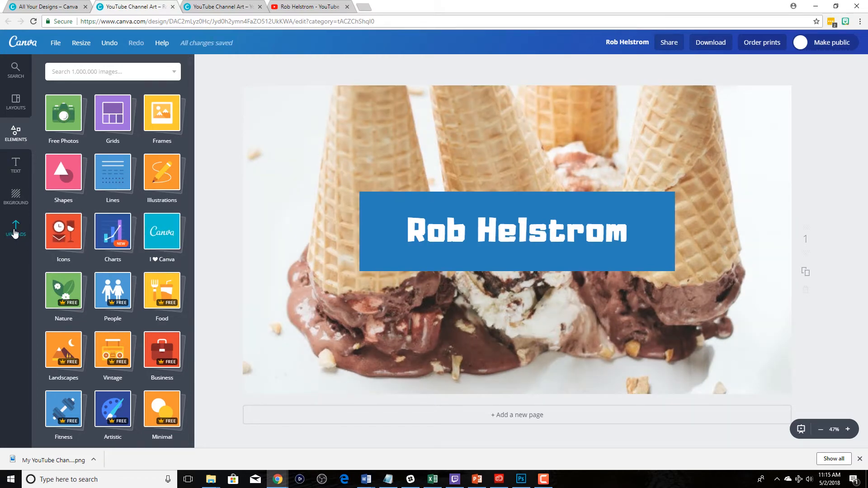
- Replace the ice cream background photo with the uploaded dark wood plank image, filling the whole banner
left_click(109, 72)
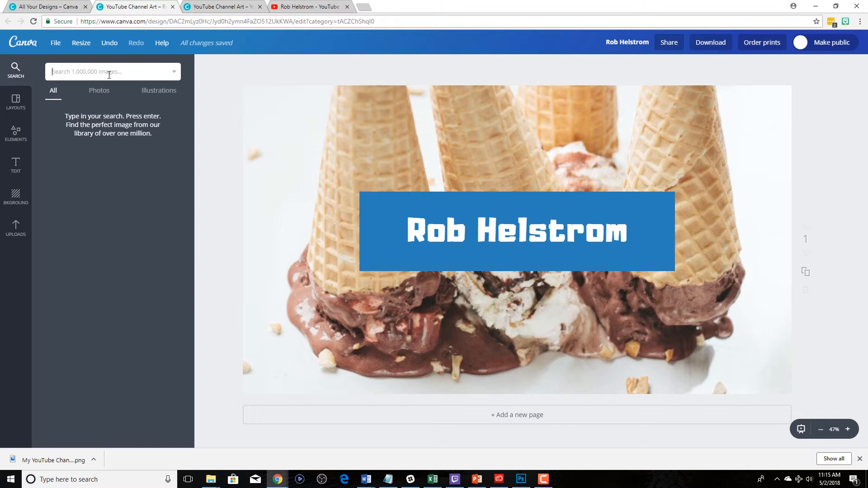
left_click(15, 225)
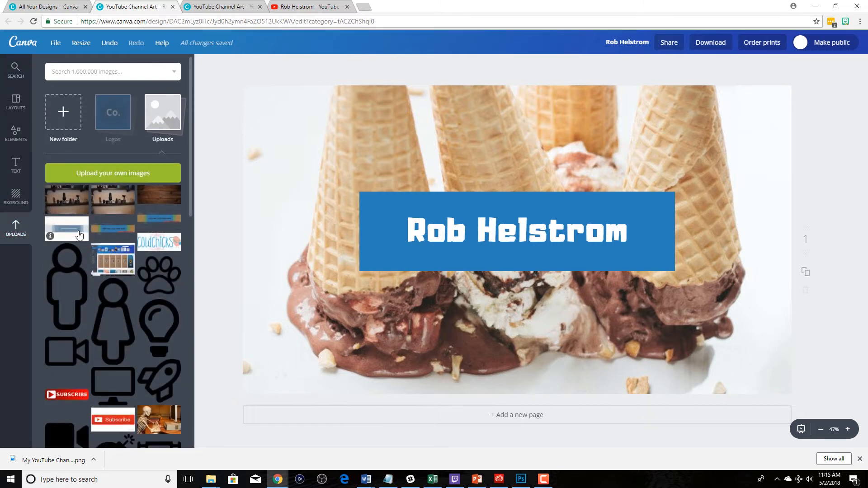
scroll(79, 234, "down", 7)
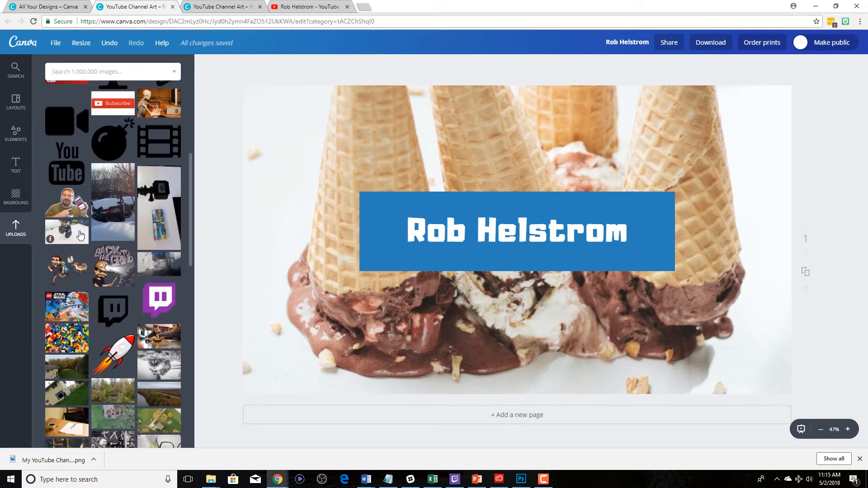
scroll(80, 234, "down", 2)
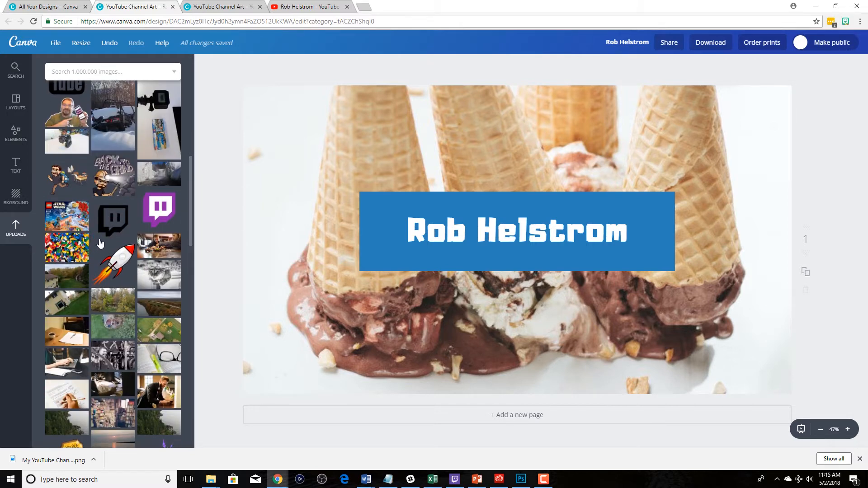
scroll(108, 242, "up", 5)
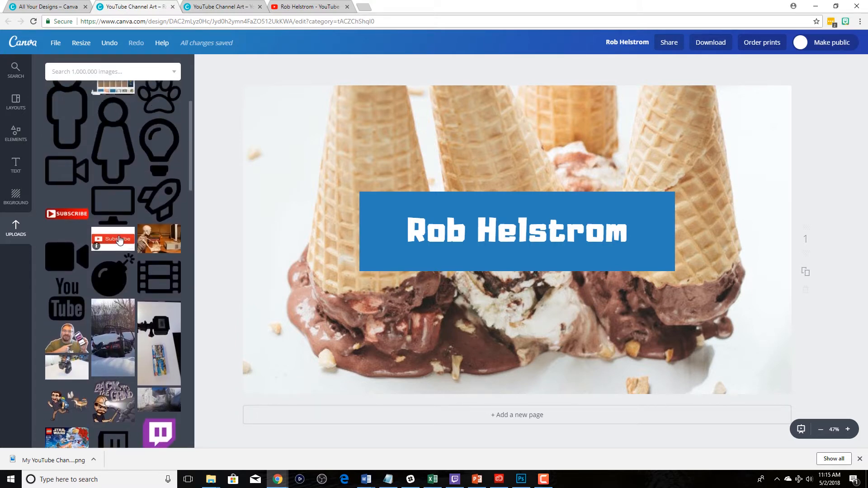
scroll(119, 240, "up", 2)
scroll(119, 239, "up", 2)
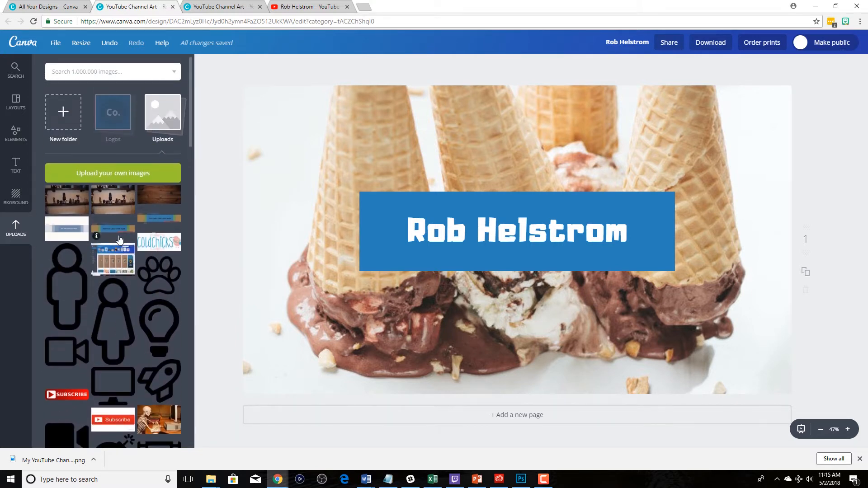
left_click(167, 195)
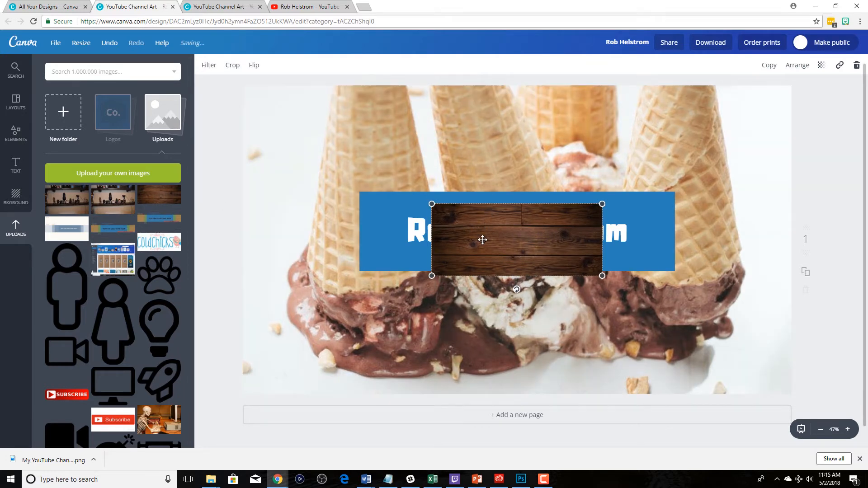
left_click_drag(483, 237, 418, 149)
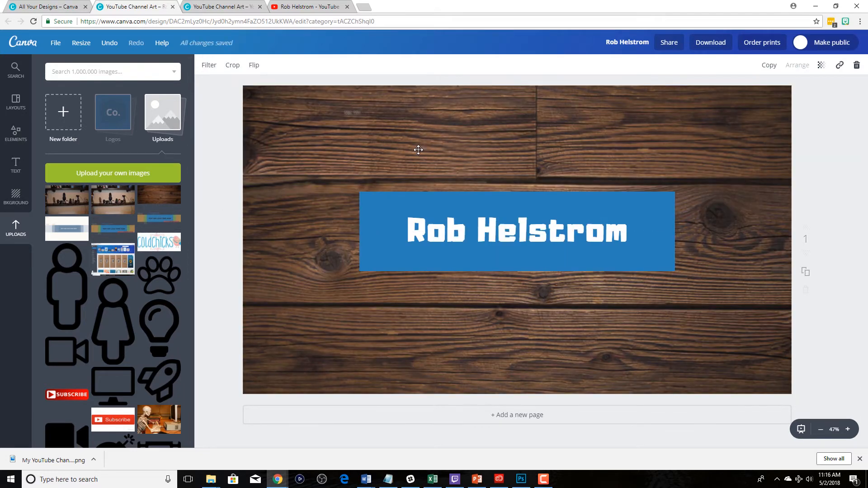
left_click(418, 150)
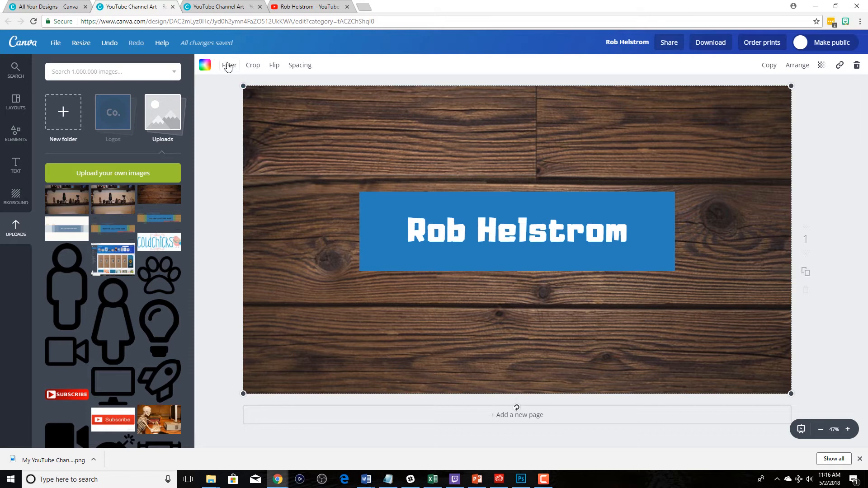
- Add the hamburger illustration to the banner and place it inside the blue rectangle, just before the name
left_click(16, 134)
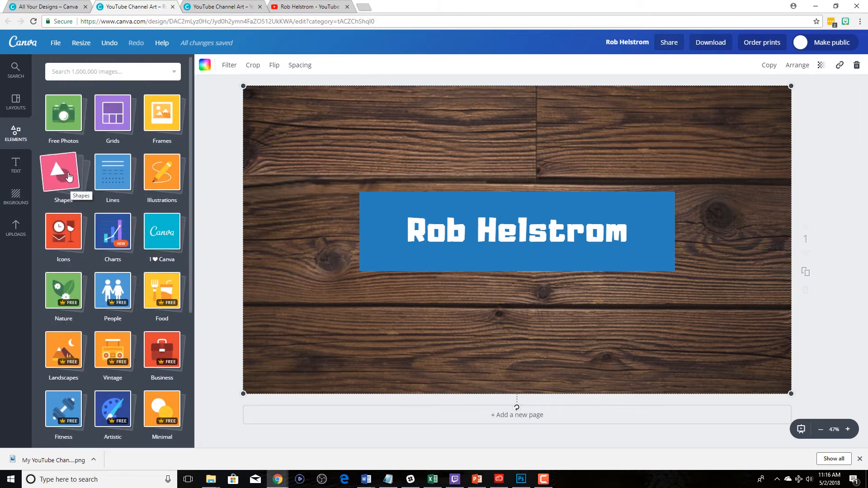
left_click(160, 177)
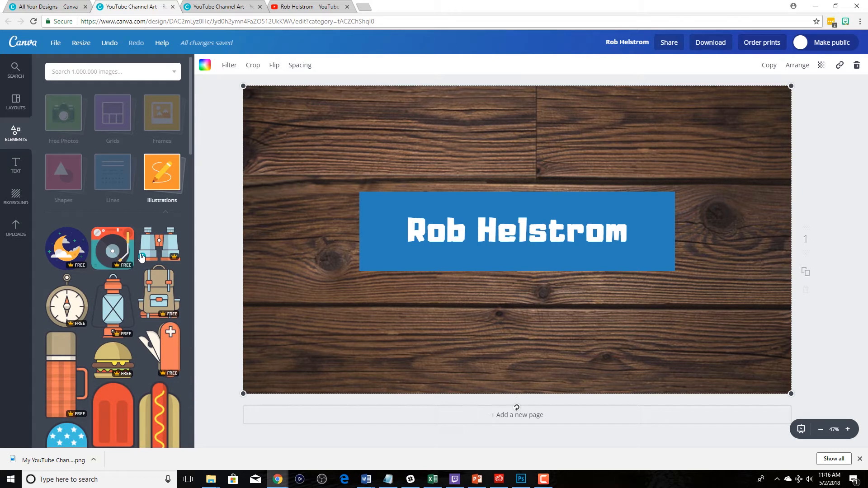
scroll(142, 257, "down", 2)
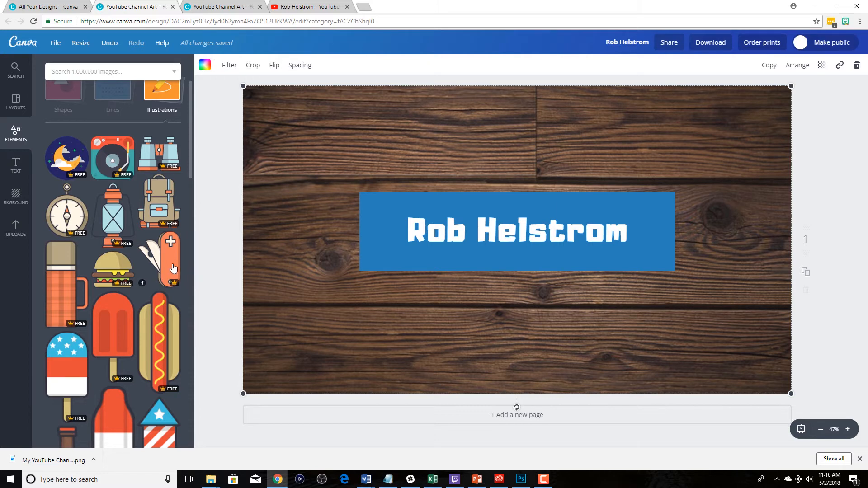
left_click_drag(113, 269, 375, 210)
left_click_drag(320, 168, 397, 238)
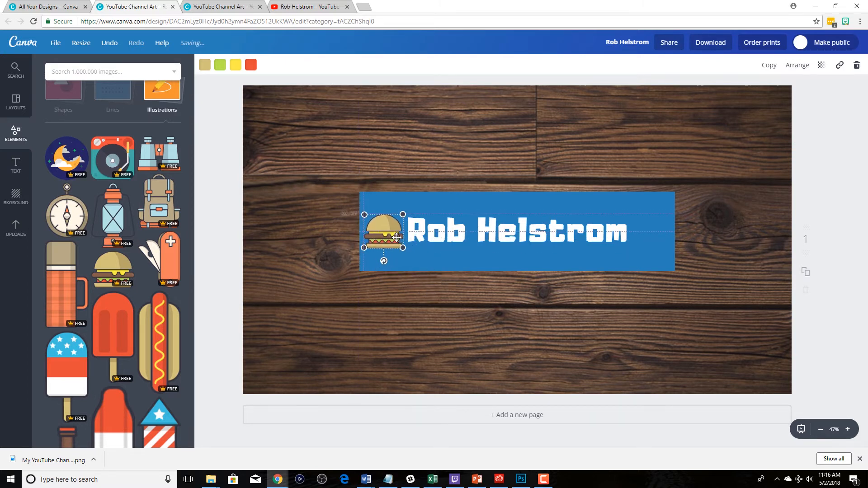
- Add the brown bottle with the diagonal star label, shrink it, and place it inside the blue rectangle just after the name
left_click(421, 253)
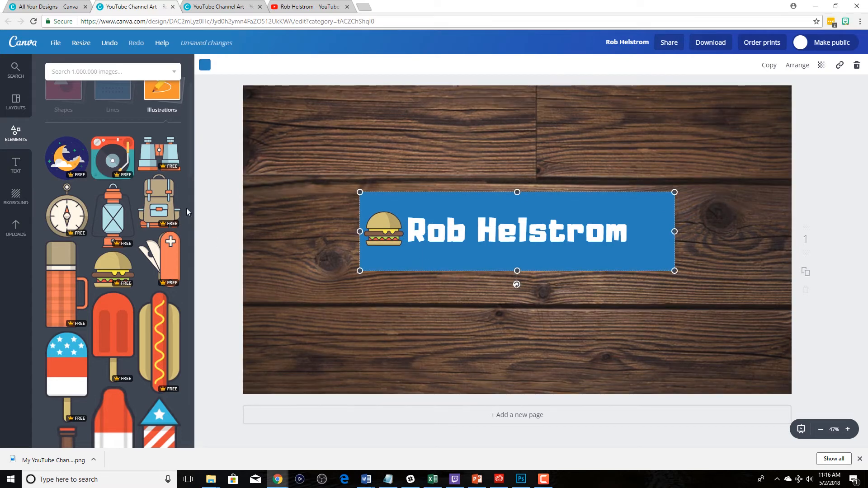
scroll(124, 263, "down", 10)
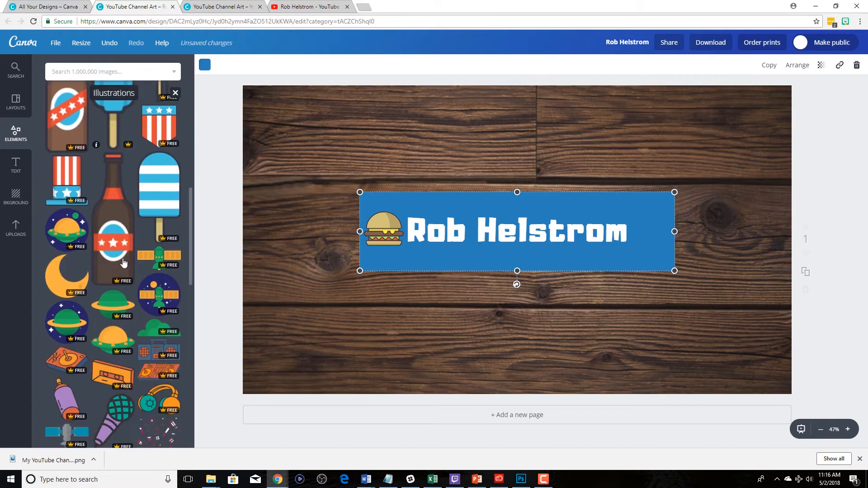
left_click(69, 106)
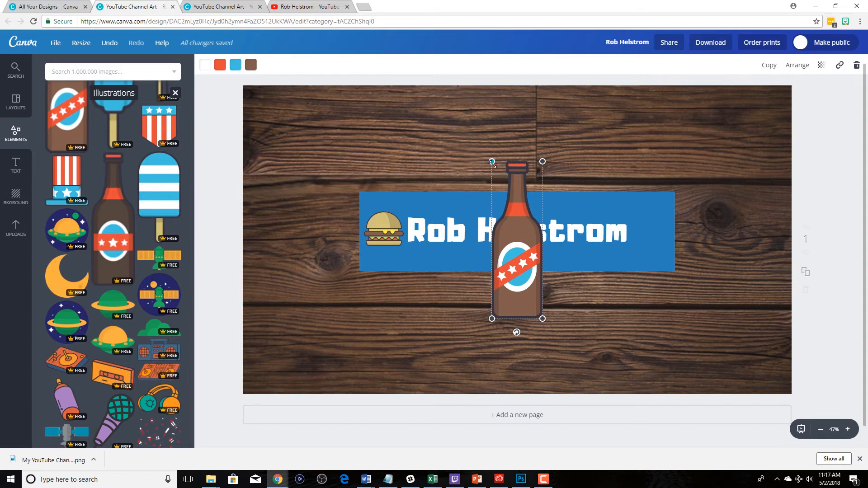
left_click_drag(492, 162, 522, 255)
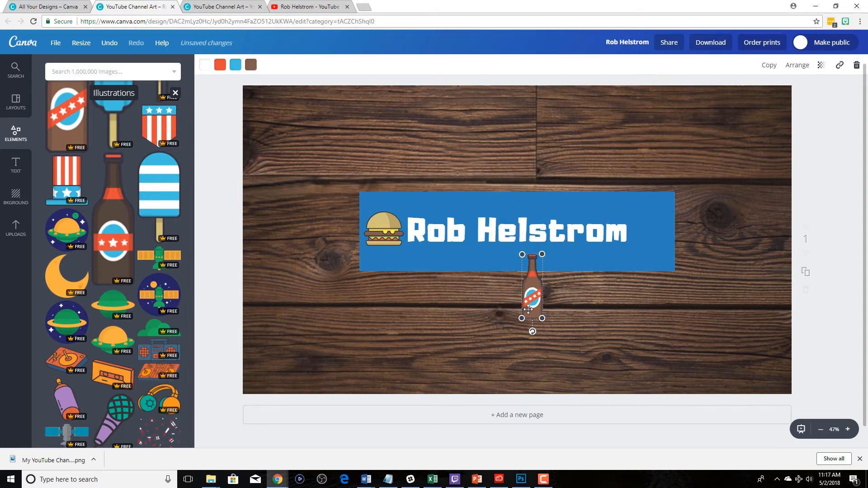
left_click_drag(528, 309, 647, 254)
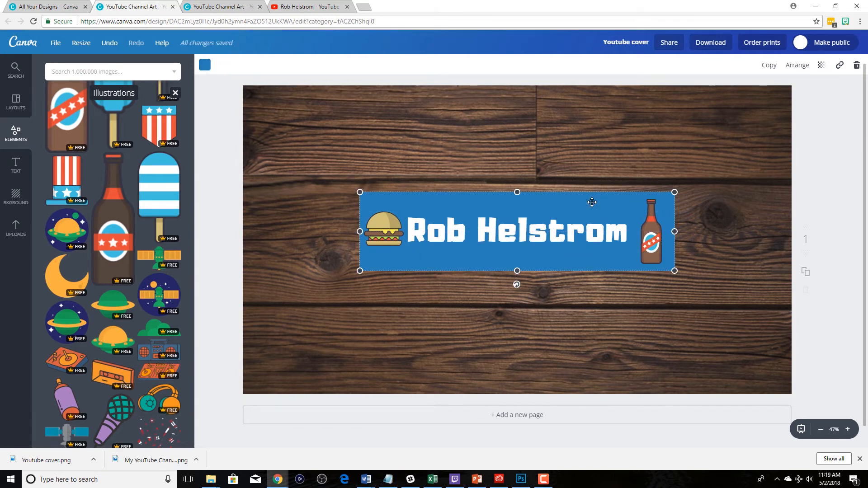
- Overlay the uploaded safe-area template across the whole banner to check the blue rectangle's placement, and delete the template
left_click(18, 229)
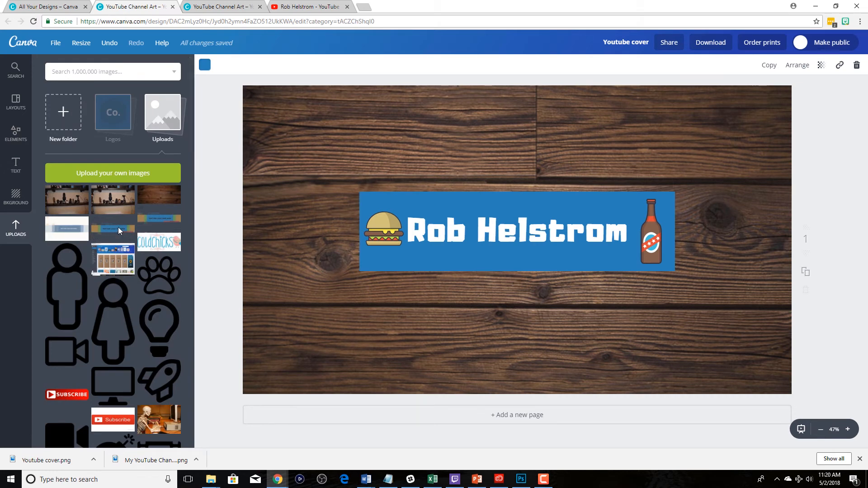
left_click(118, 227)
left_click_drag(431, 192, 237, 101)
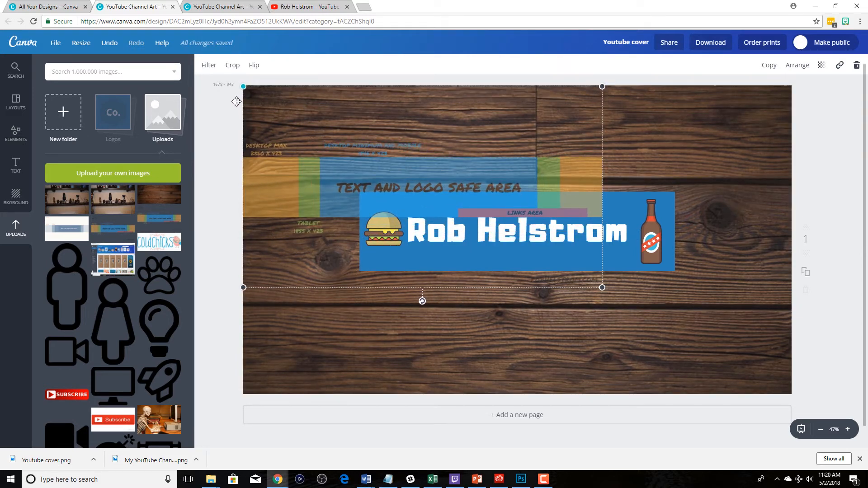
left_click_drag(603, 288, 791, 394)
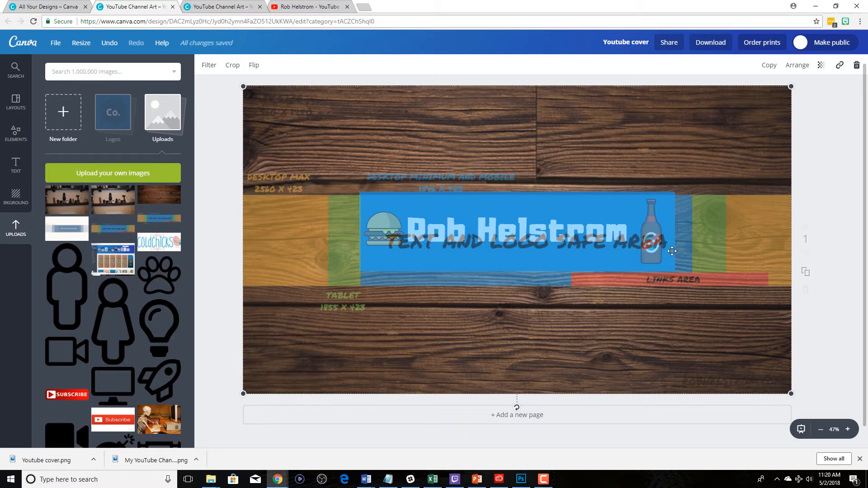
key("Delete")
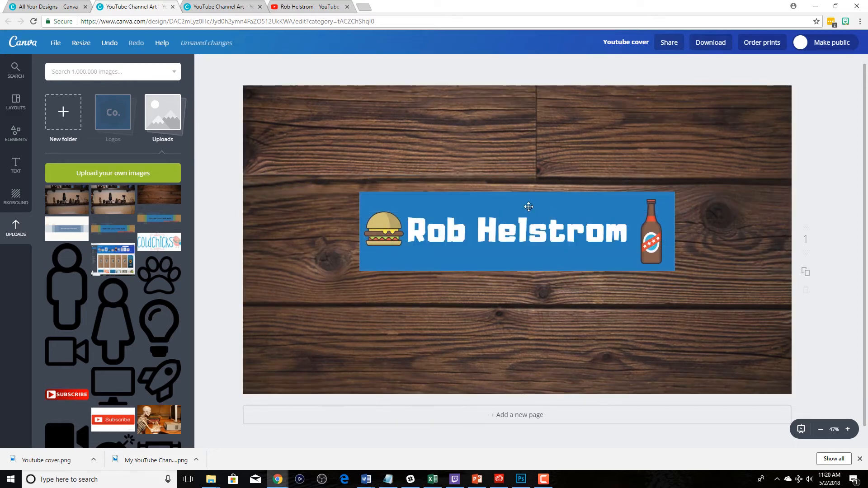
- Select the blue rectangle, name, hamburger and bottle together and nudge them slightly down
left_click(529, 207)
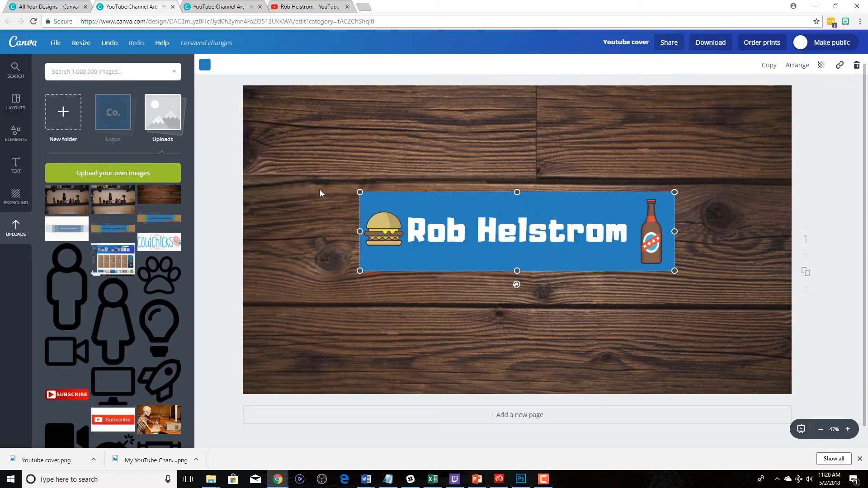
left_click_drag(325, 163, 712, 306)
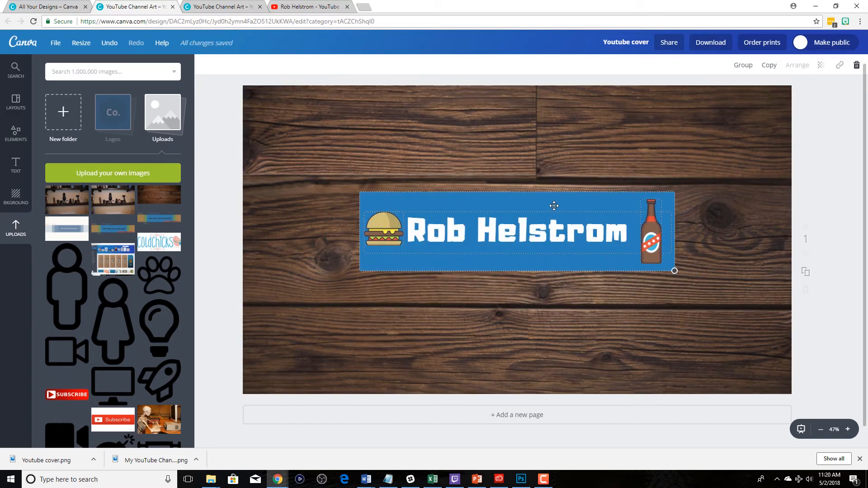
key("Down")
key("Down")
key("Down")
key("Down")
key("Down")
key("Down")
key("Down")
key("Down")
key("Down")
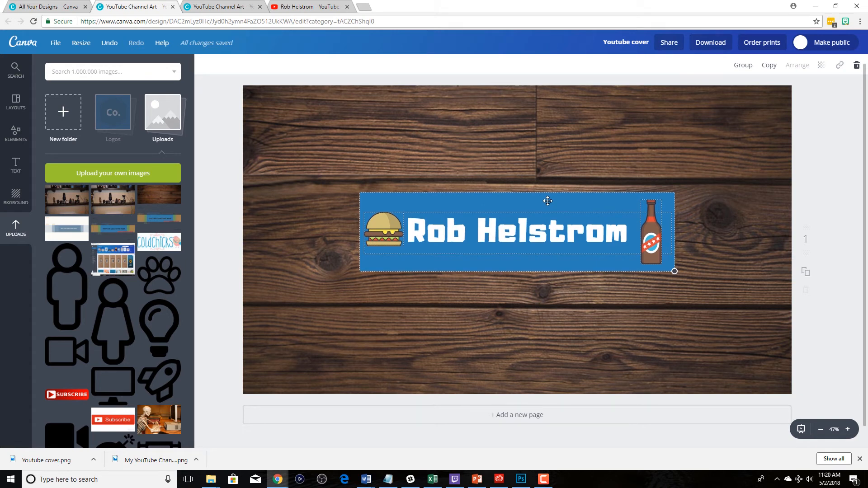
key("Down")
key("Down")
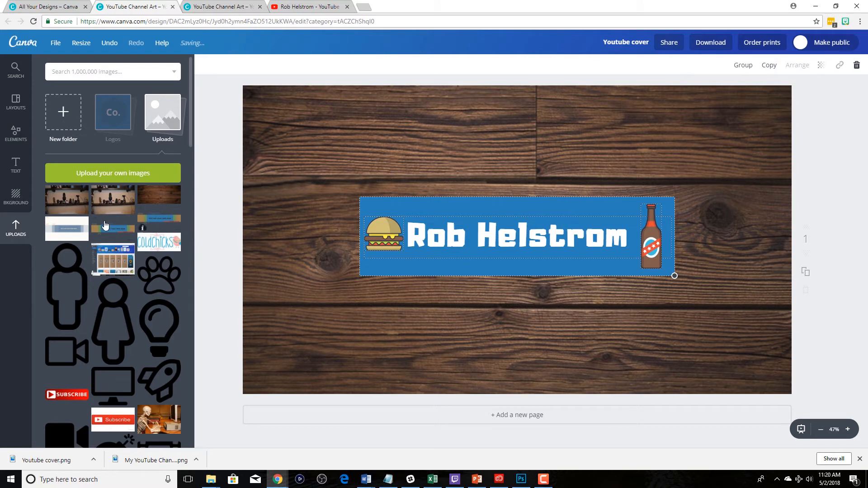
- Fit the safe-area template over the full banner again to recheck the shifted elements, and remove it
left_click(110, 224)
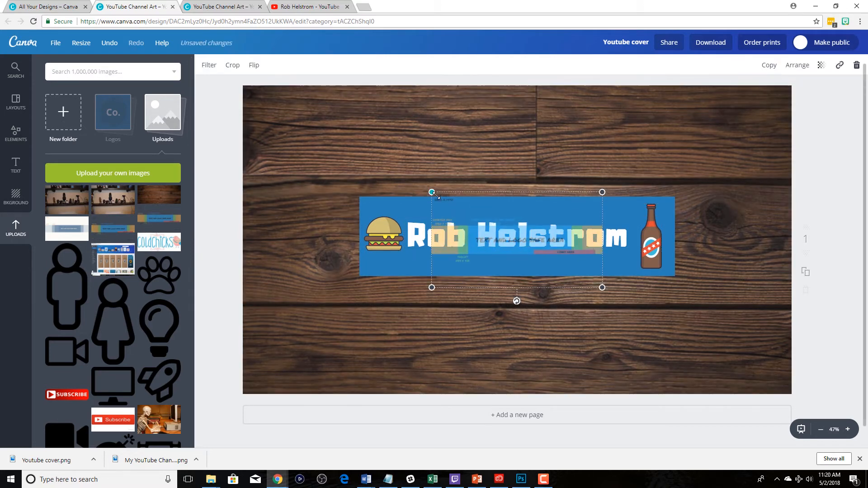
left_click_drag(432, 192, 243, 86)
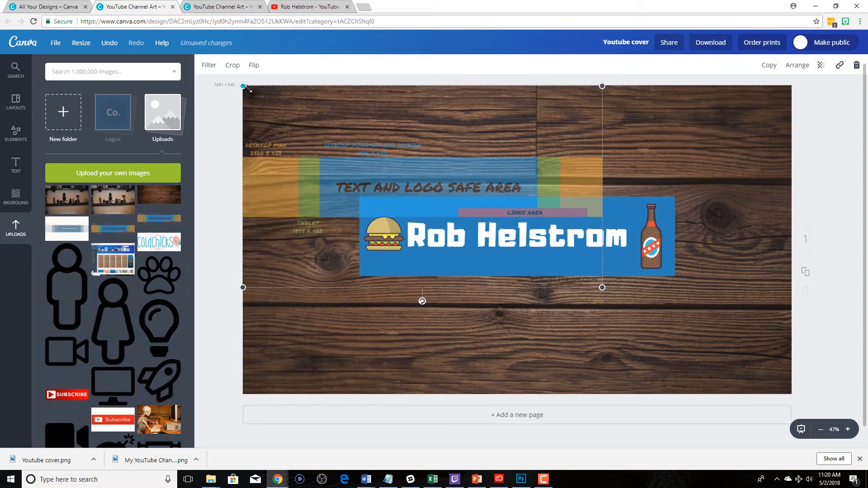
left_click_drag(602, 286, 787, 398)
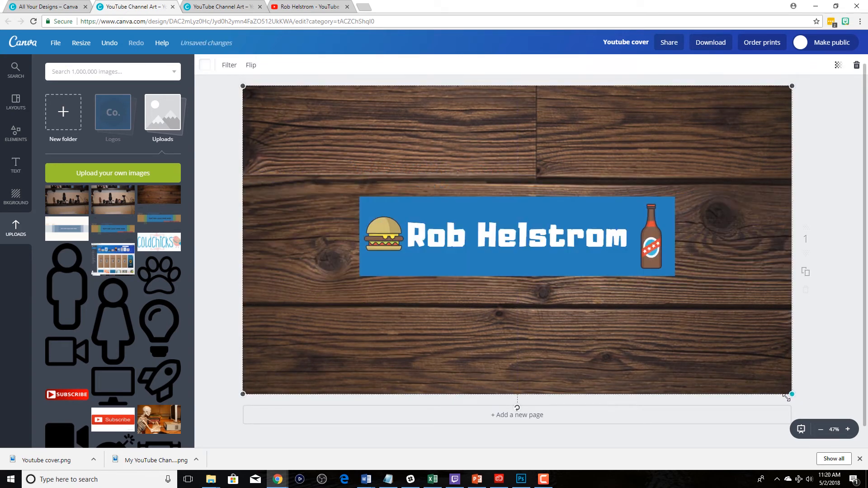
- Nudge the rectangle, name, hamburger and bottle a little further down as one selection and deselect them
left_click(591, 217)
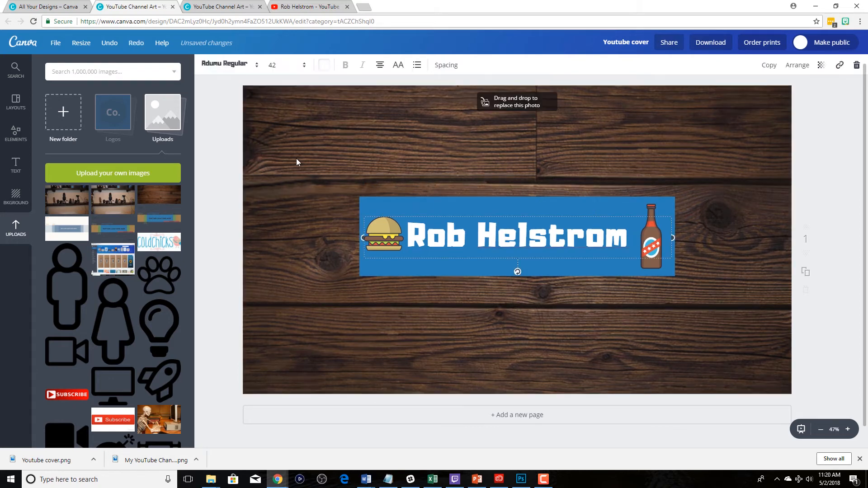
left_click_drag(299, 186, 696, 316)
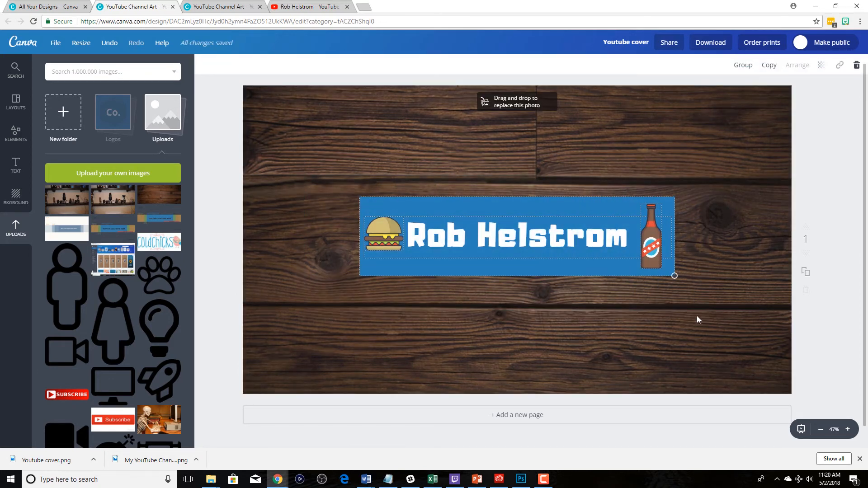
key("Down")
key("Down")
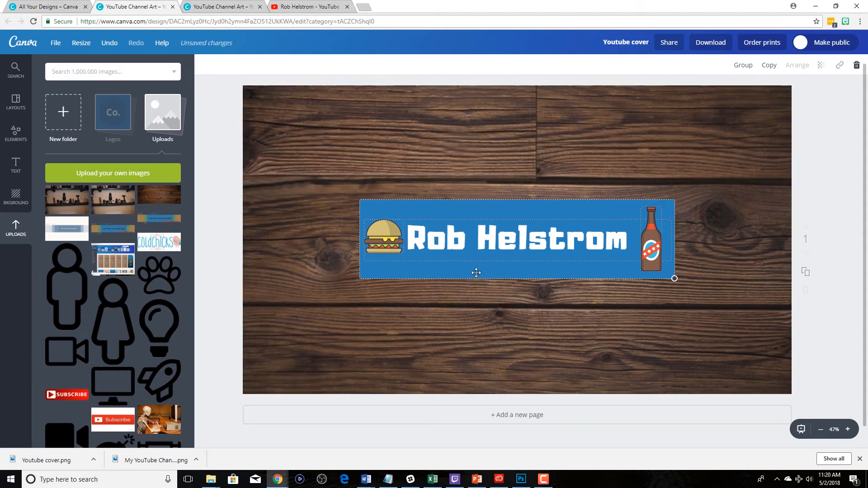
left_click(565, 346)
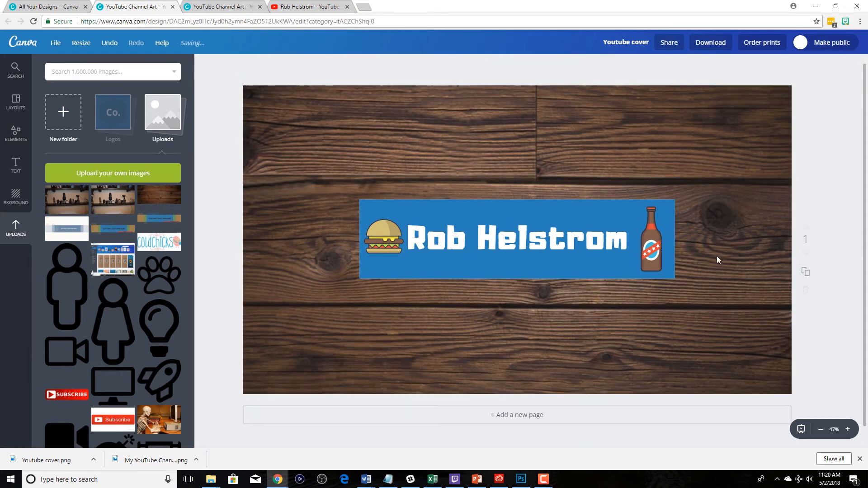
- Stretch the safe-area template over the banner to verify that the elements sit within the text and logo area, and delete it
left_click(118, 228)
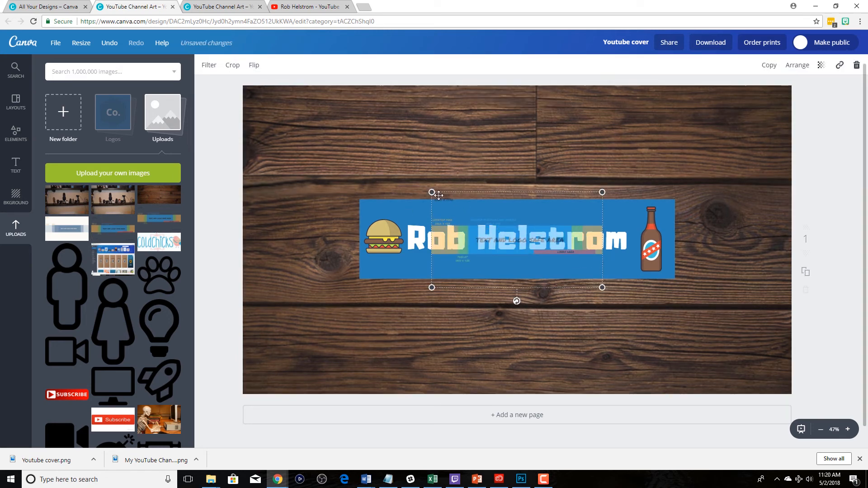
left_click_drag(432, 193, 235, 103)
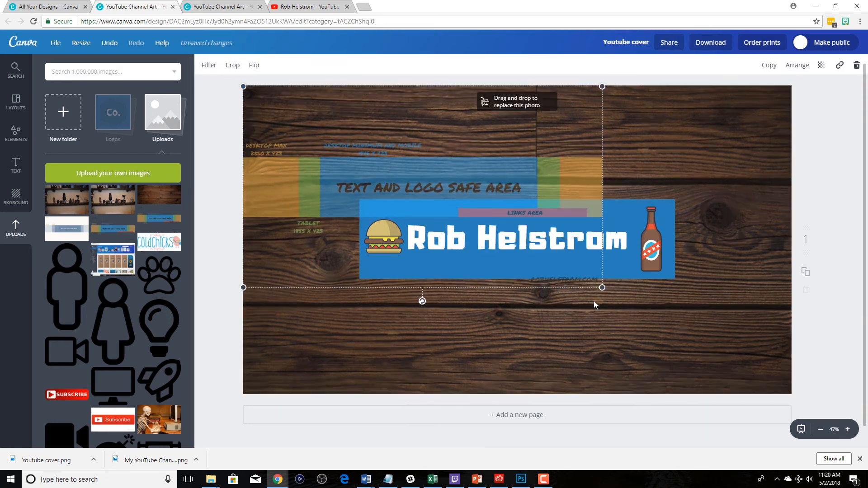
left_click_drag(602, 288, 781, 409)
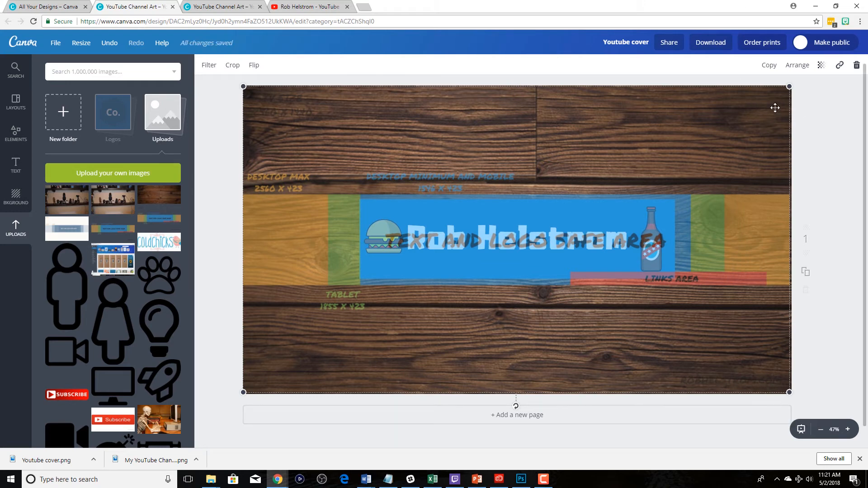
key("Delete")
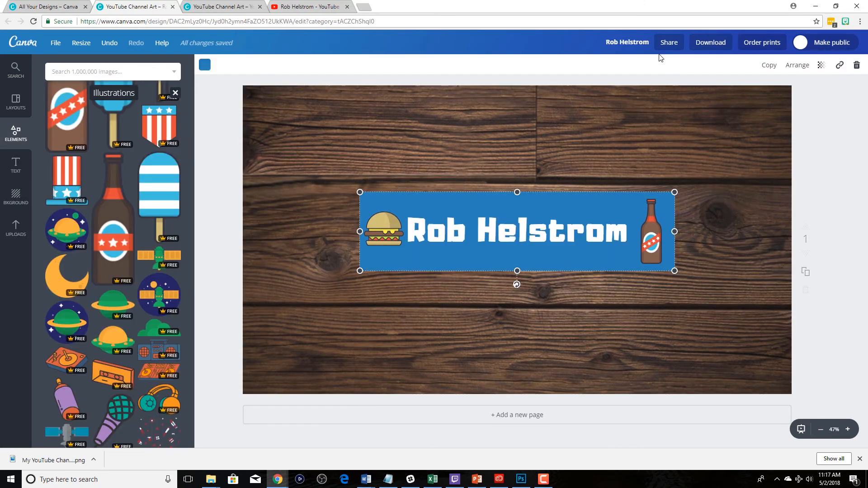
- Rename the design as "Youtube cover" and download it as a PNG without a transparent background
left_click(632, 44)
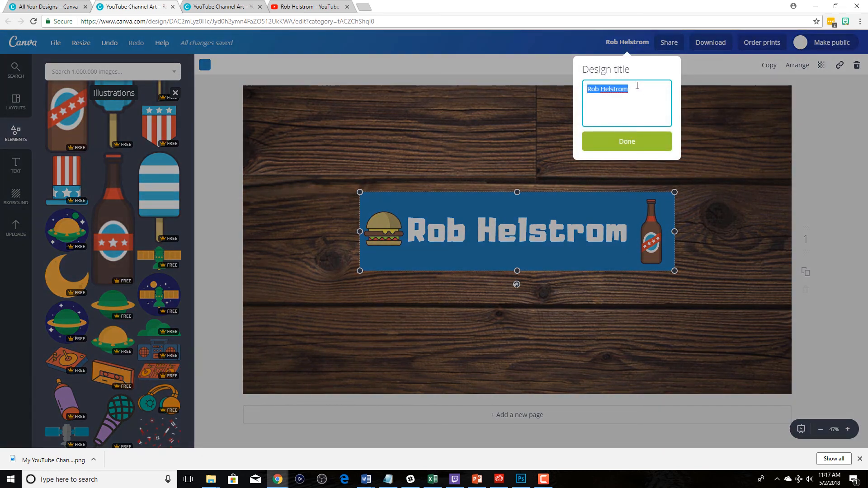
type("Youtube cover")
left_click(636, 147)
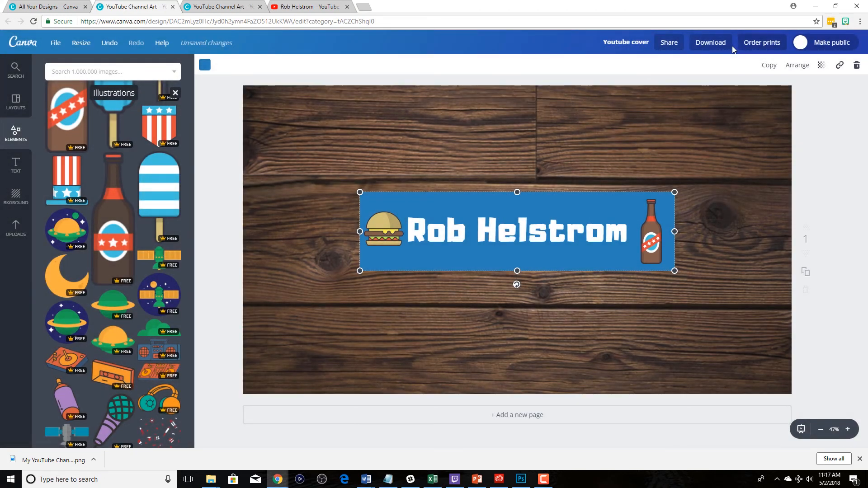
left_click(717, 45)
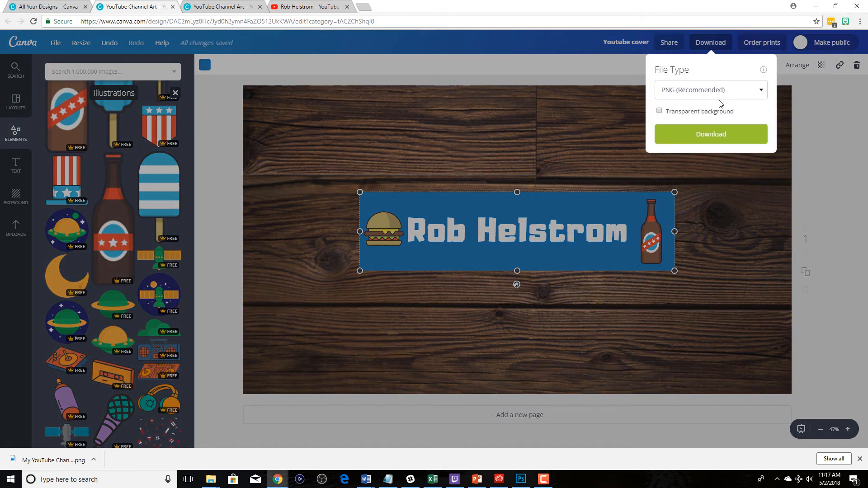
left_click(731, 138)
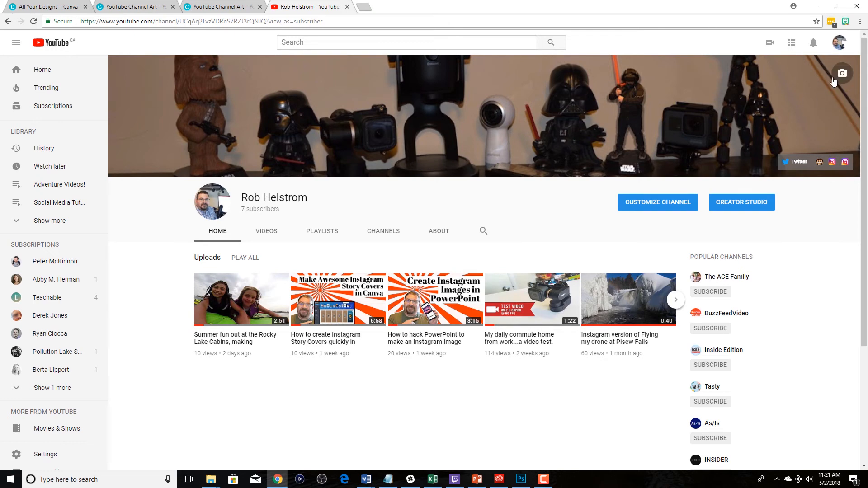
- On the YouTube channel page, upload "Youtube cover (1).png" as the new channel art
left_click(840, 74)
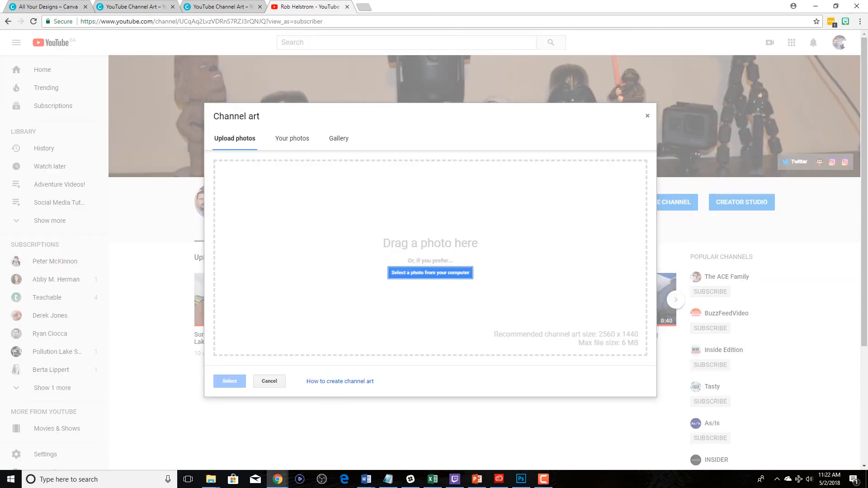
left_click_drag(317, 235, 420, 253)
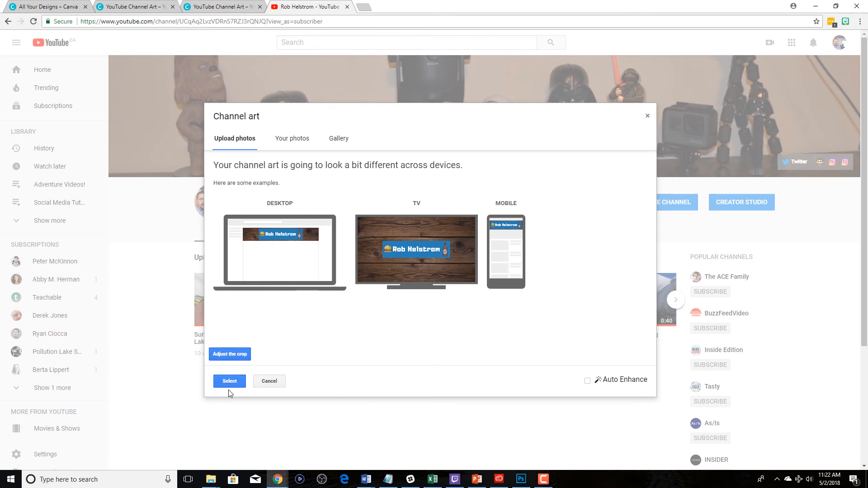
- Check the banner's crop and its device previews, and apply it as the channel art
left_click(231, 355)
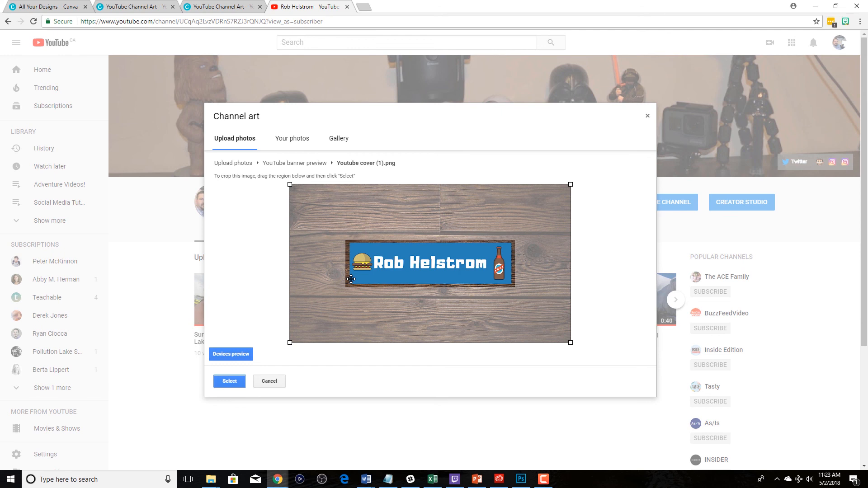
left_click(235, 354)
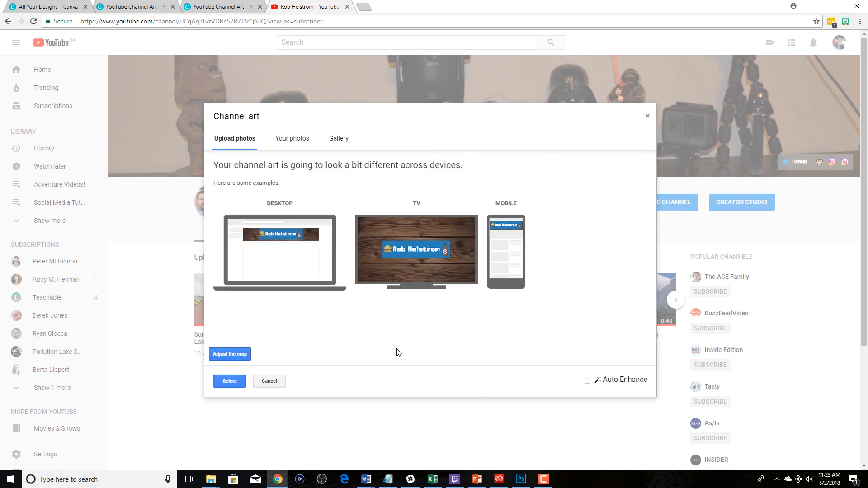
left_click(239, 384)
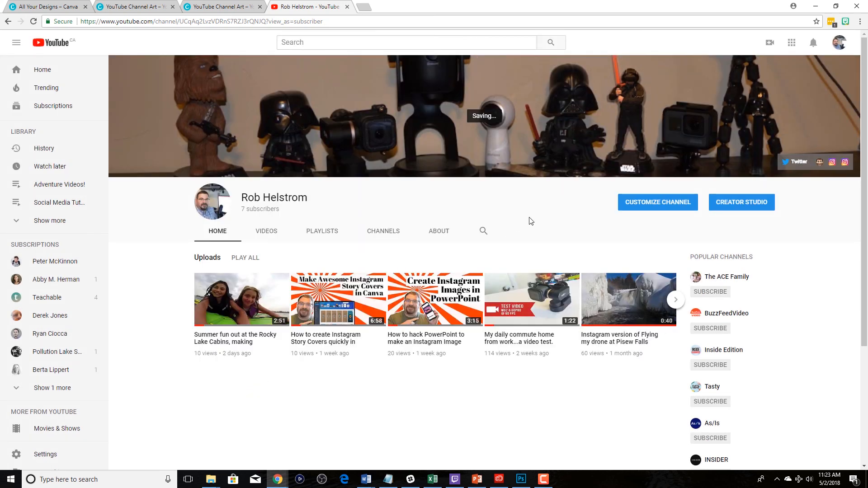